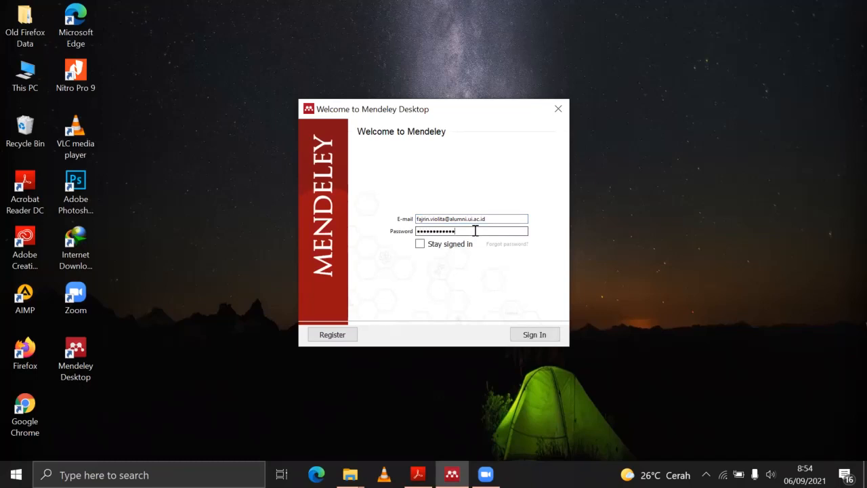
# Sign in to Mendeley Desktop with the entered credentials, dismiss the welcome message and introductory tour, and maximize the window.
pyautogui.click(546, 335)
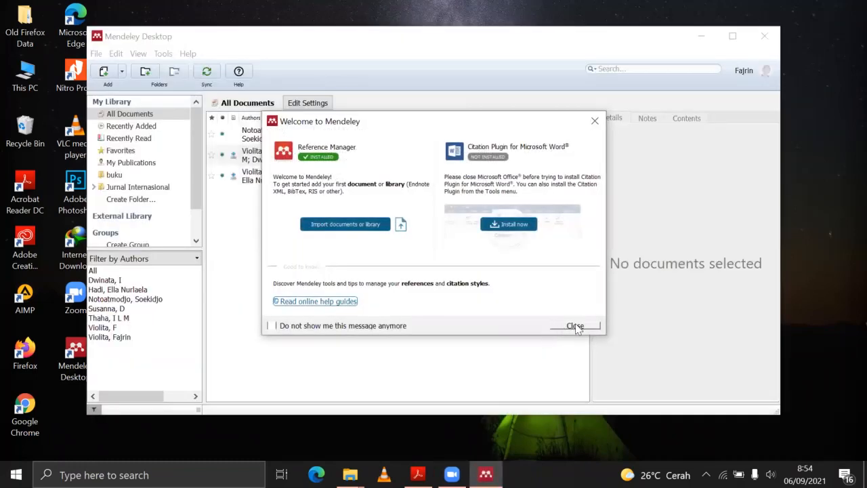
pyautogui.click(591, 325)
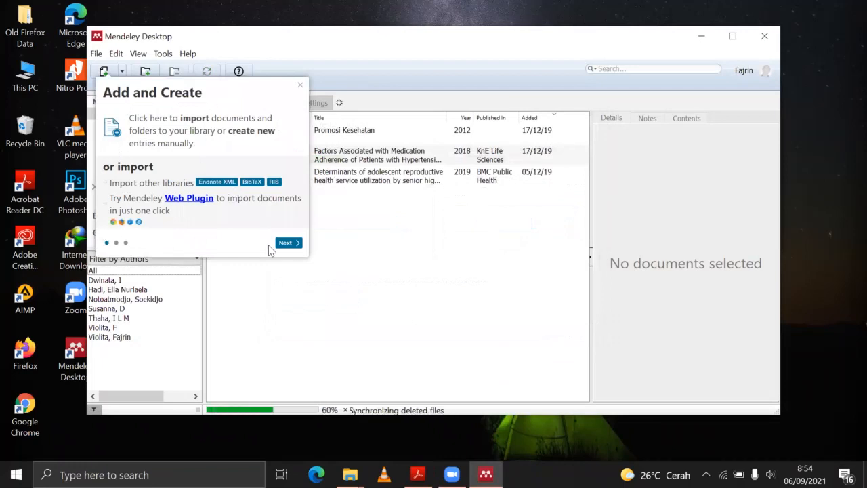
pyautogui.click(300, 86)
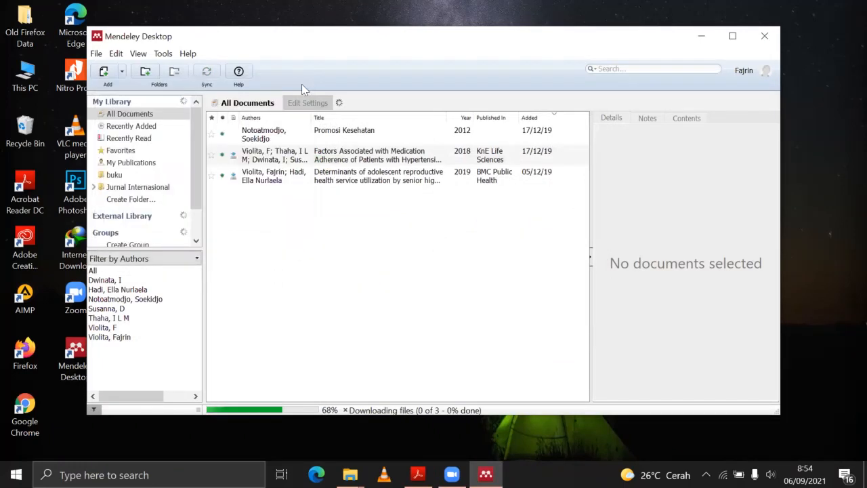
pyautogui.click(732, 35)
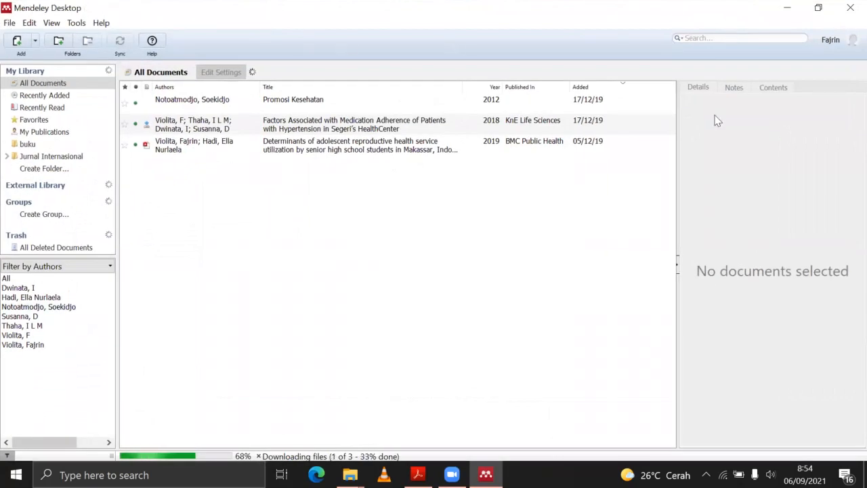
# Examine the details of the three documents in the library and the file commands for the signed-in account.
pyautogui.click(192, 105)
pyautogui.click(194, 126)
pyautogui.click(194, 146)
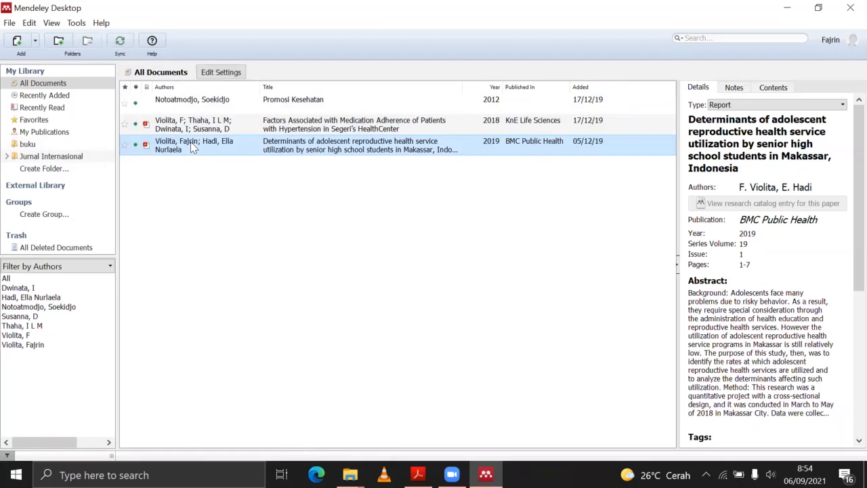
pyautogui.click(10, 23)
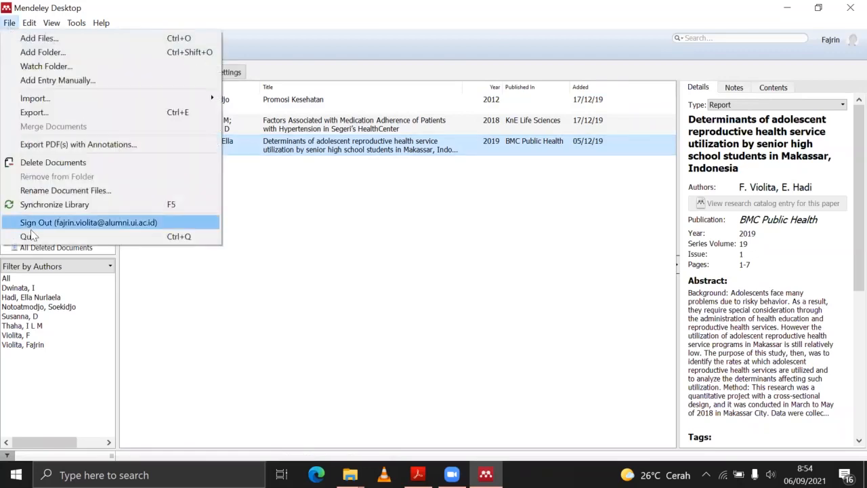
pyautogui.click(290, 236)
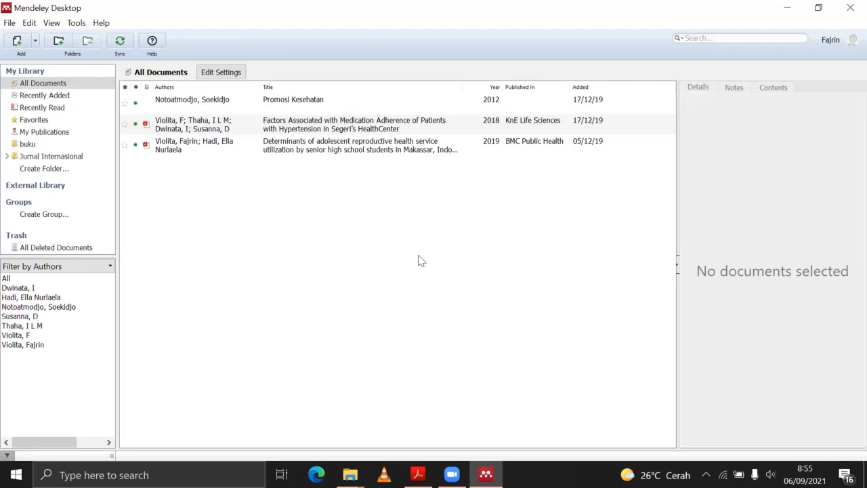
# Minimize Mendeley Desktop, open Google Chrome and search the web for "mendeley web importer".
pyautogui.click(787, 8)
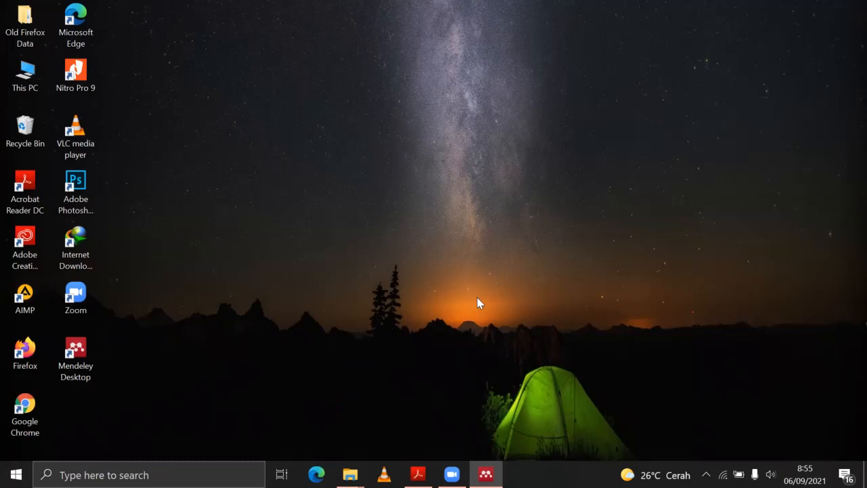
pyautogui.click(25, 410)
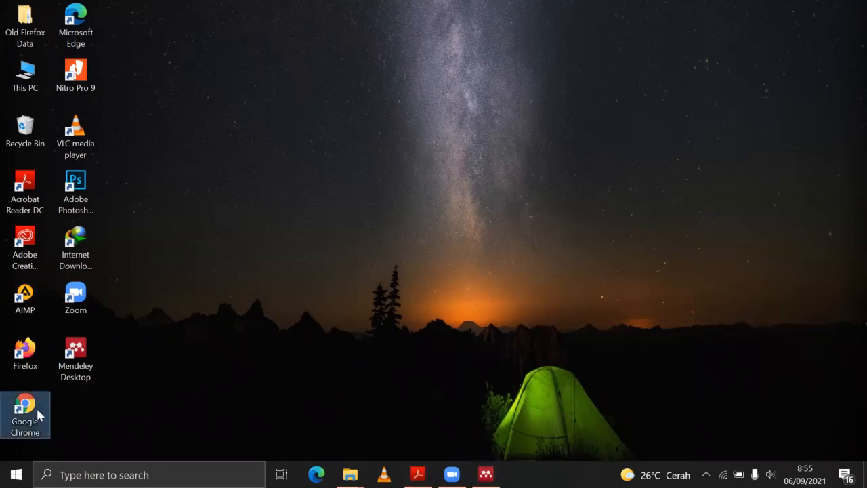
pyautogui.doubleClick(37, 415)
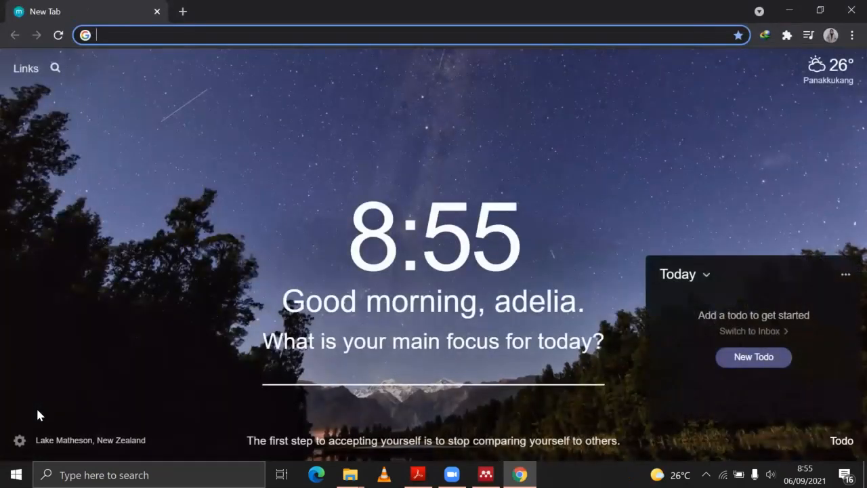
pyautogui.write('mene')
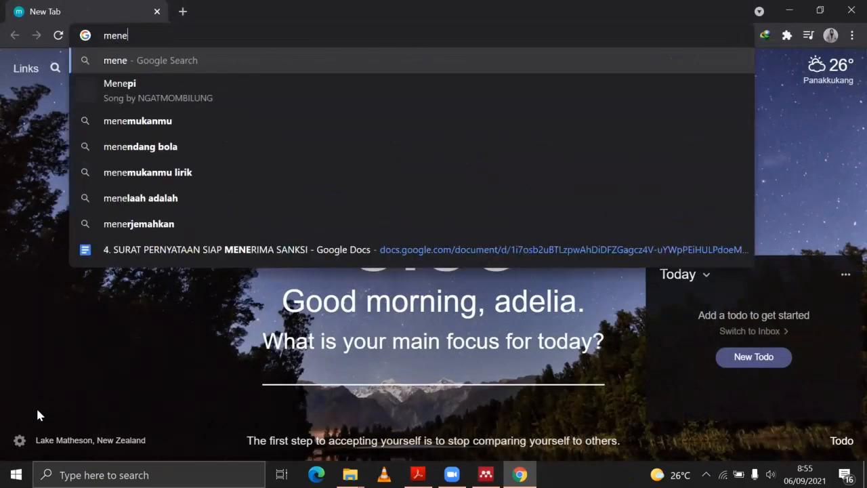
pyautogui.press('BackSpace')
pyautogui.write('deley ')
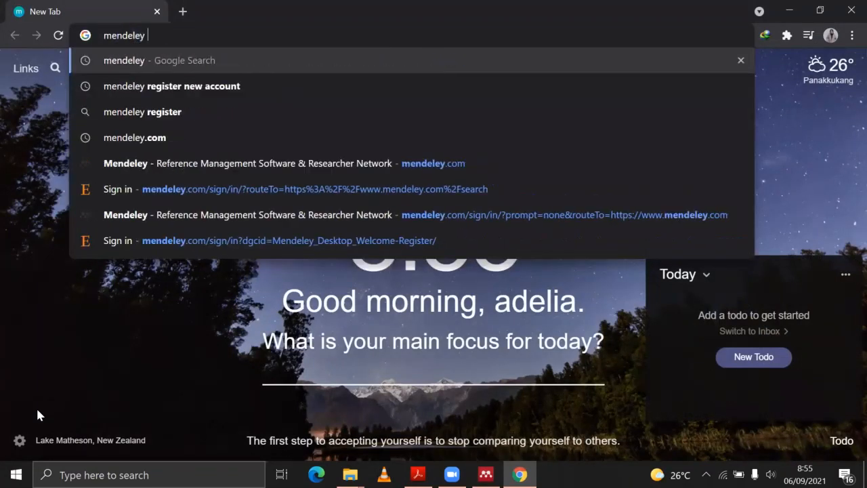
pyautogui.write('web im')
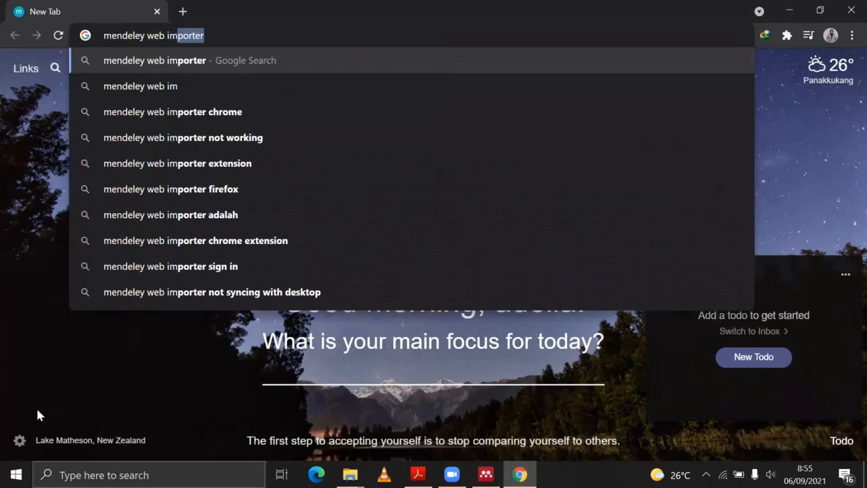
pyautogui.write('porter')
pyautogui.press('Return')
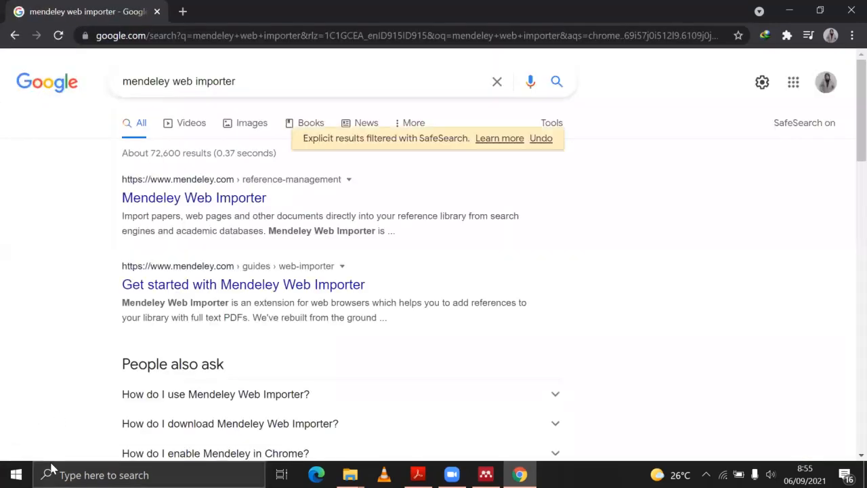
# Install the Mendeley Web Importer extension for Chrome from its official Mendeley page and turn on browser sync.
pyautogui.click(192, 201)
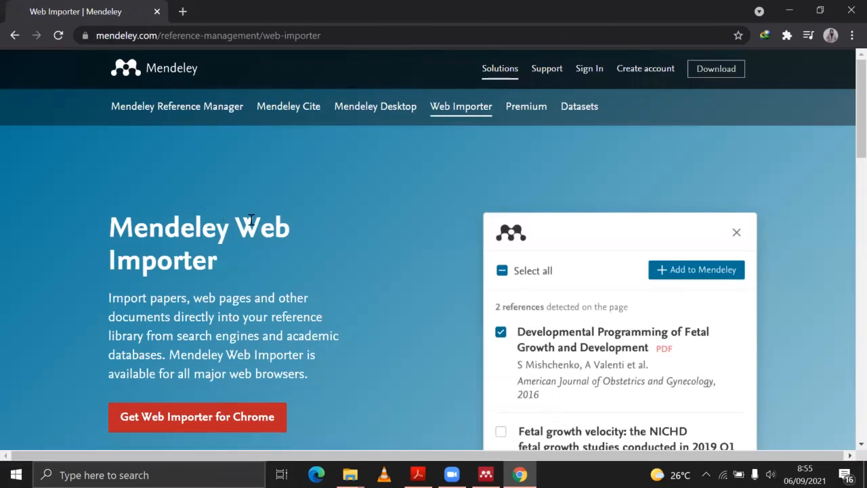
pyautogui.click(237, 422)
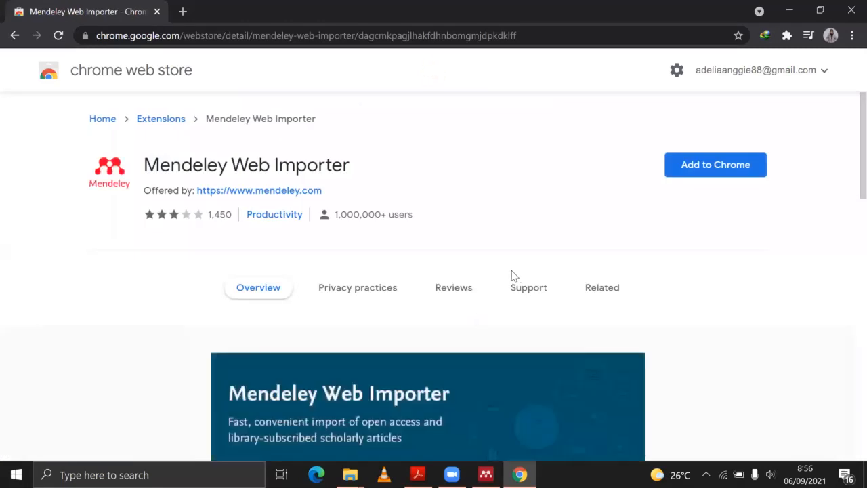
pyautogui.click(726, 175)
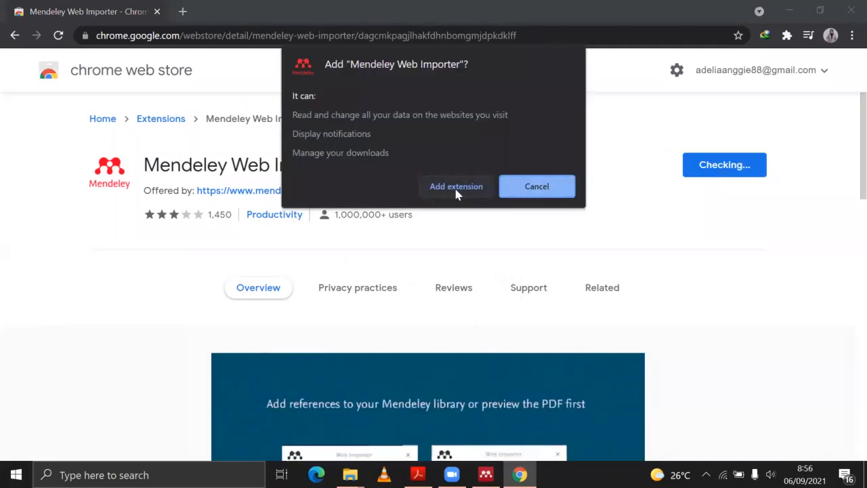
pyautogui.click(451, 191)
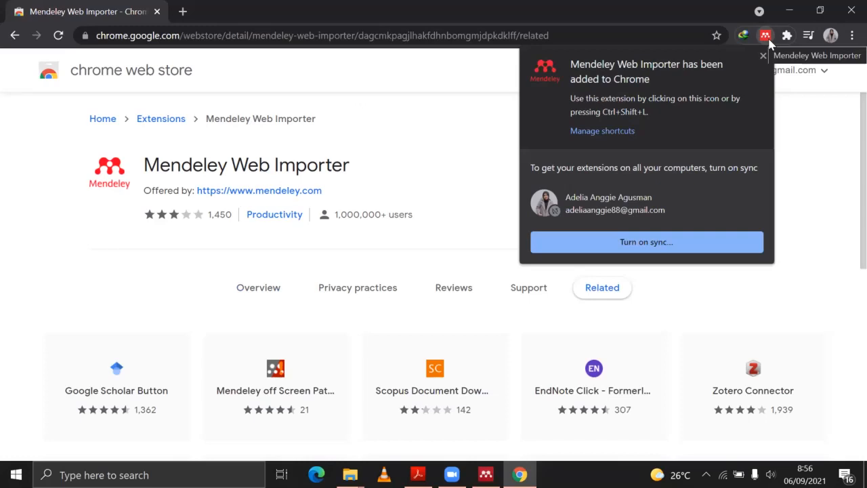
pyautogui.click(654, 247)
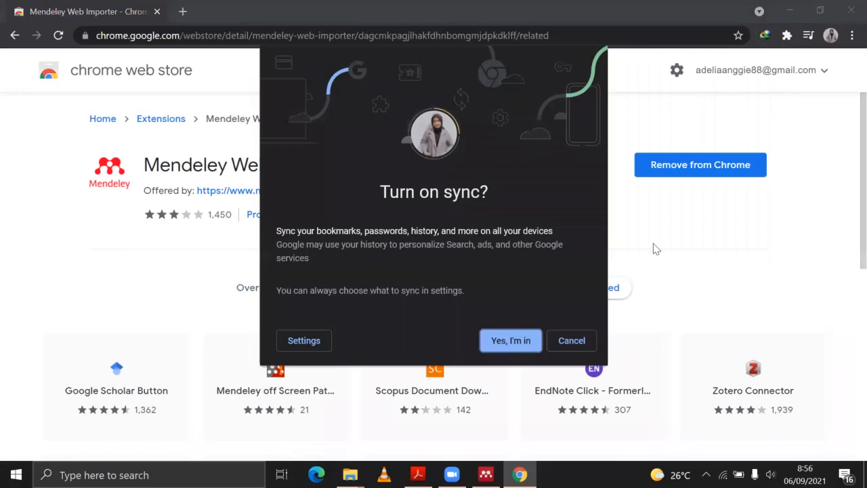
pyautogui.click(508, 342)
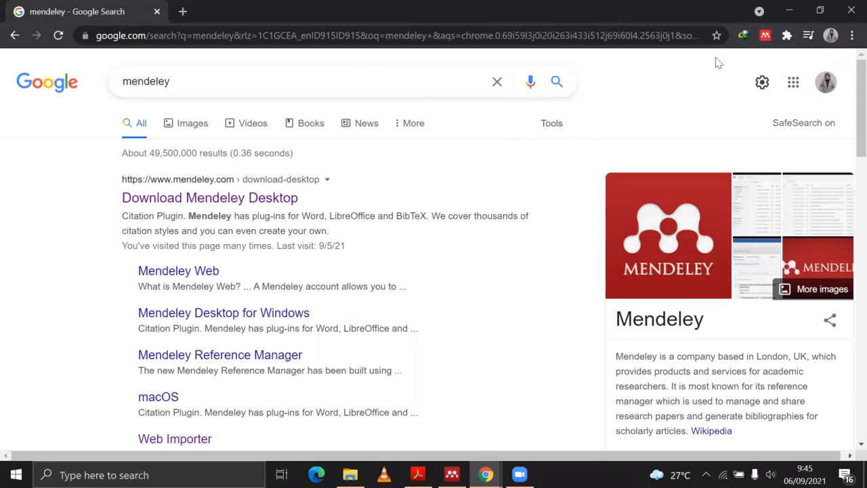
# Start signing in to the Mendeley Web Importer extension with a different account, entering the Mendeley account's e-mail.
pyautogui.click(766, 37)
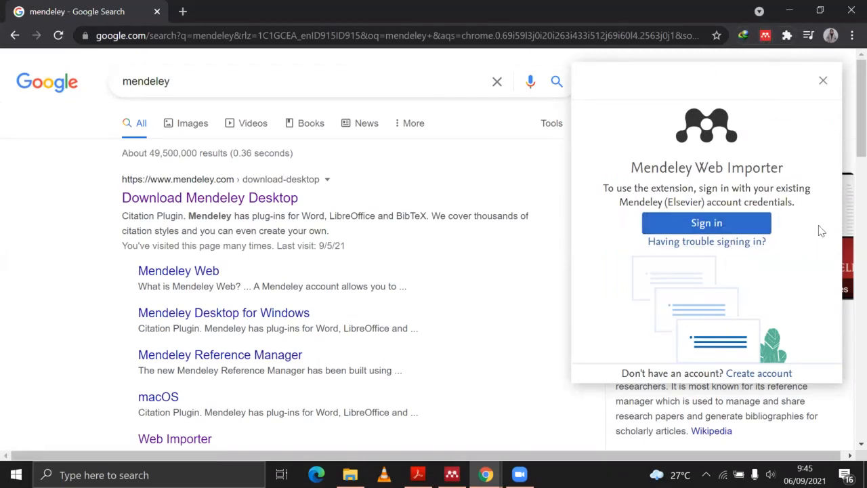
pyautogui.click(688, 233)
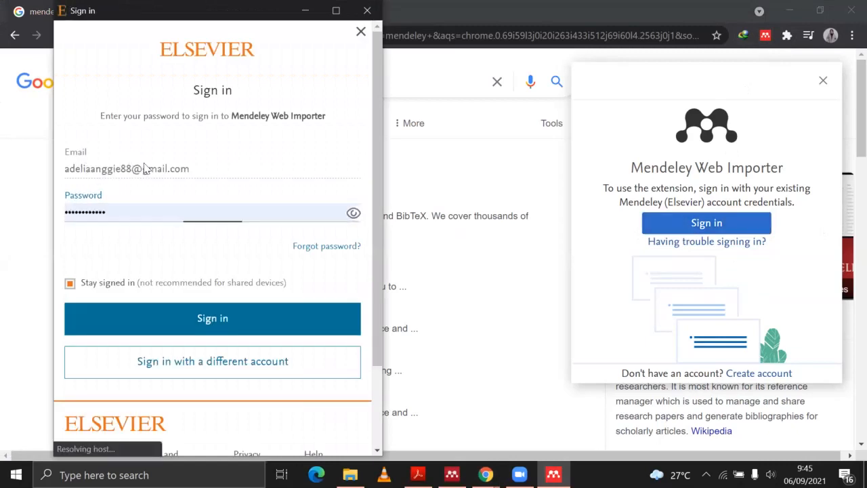
pyautogui.click(208, 367)
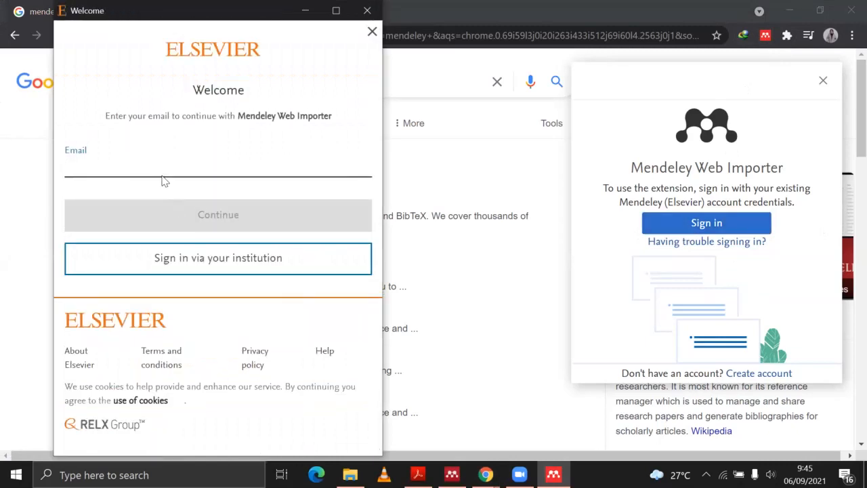
pyautogui.write('fajrin')
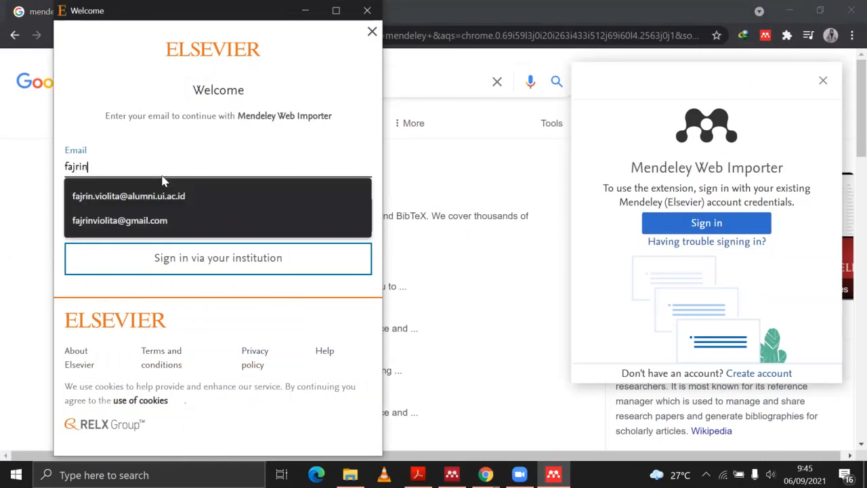
pyautogui.press('Down')
pyautogui.press('Return')
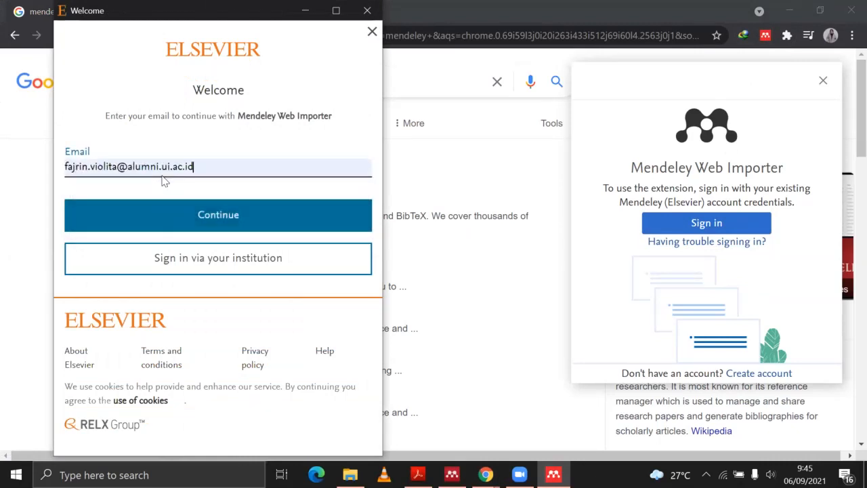
pyautogui.click(185, 214)
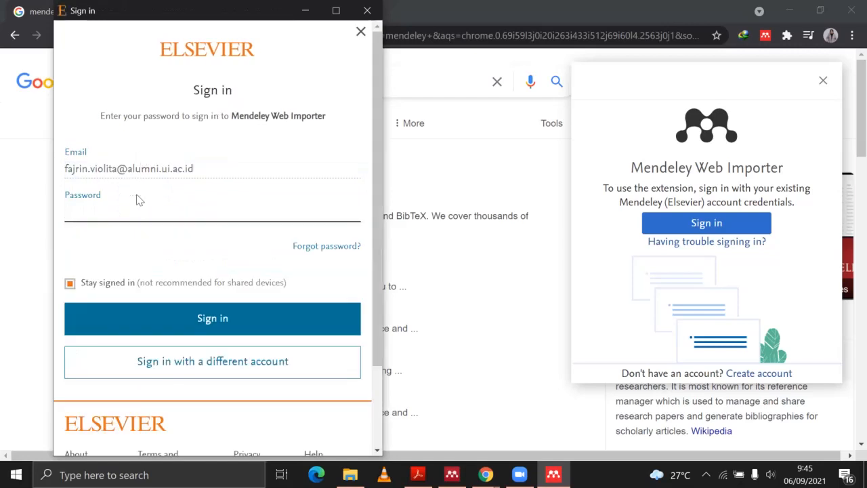
# Enter the account password to finish signing in to Mendeley Web Importer, and close the importer popup.
pyautogui.write('••')
pyautogui.click(286, 331)
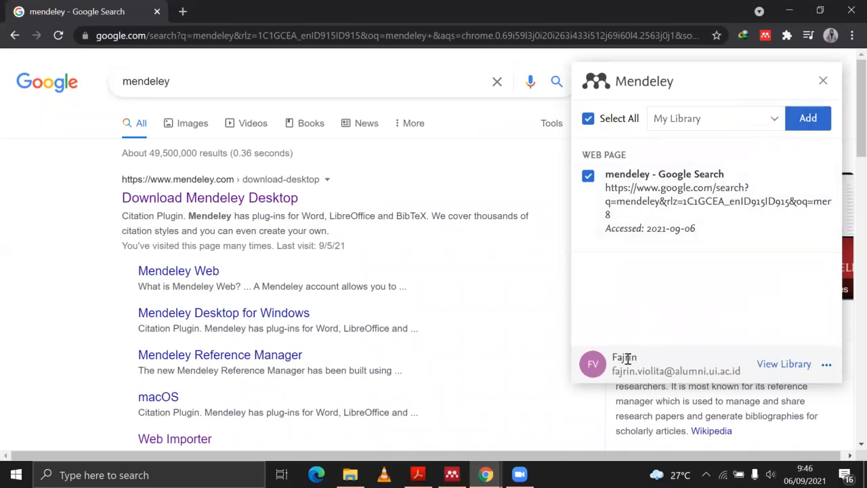
pyautogui.click(824, 81)
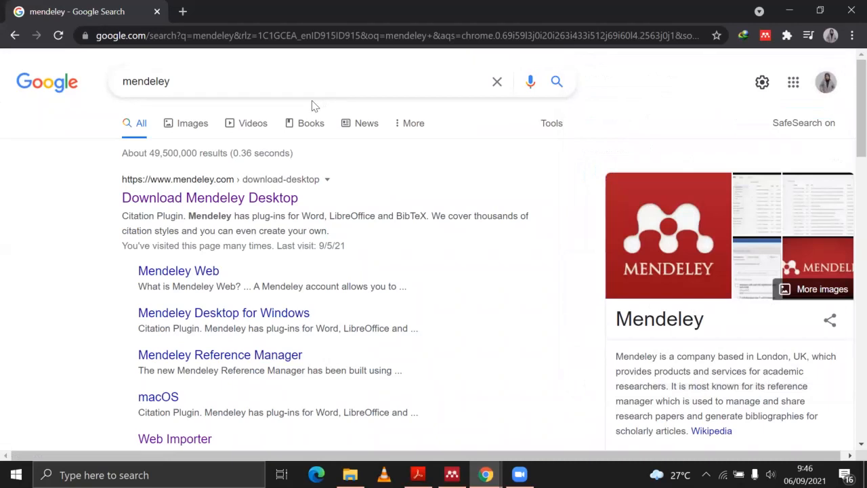
# Switch to Mendeley Desktop, synchronize the library with Mendeley Web, and minimize the window.
pyautogui.click(353, 94)
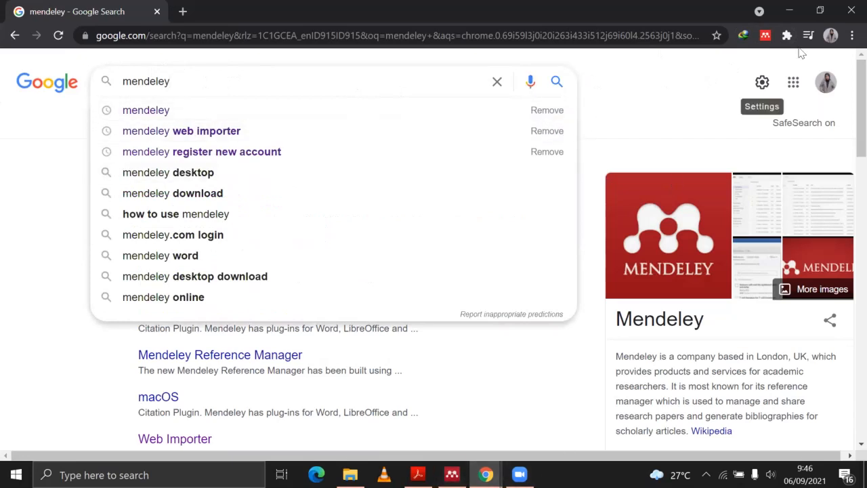
pyautogui.click(451, 467)
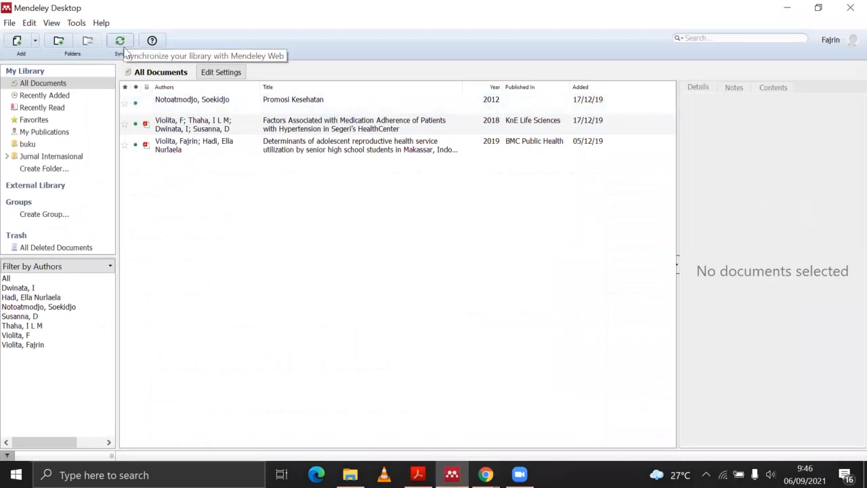
pyautogui.click(119, 42)
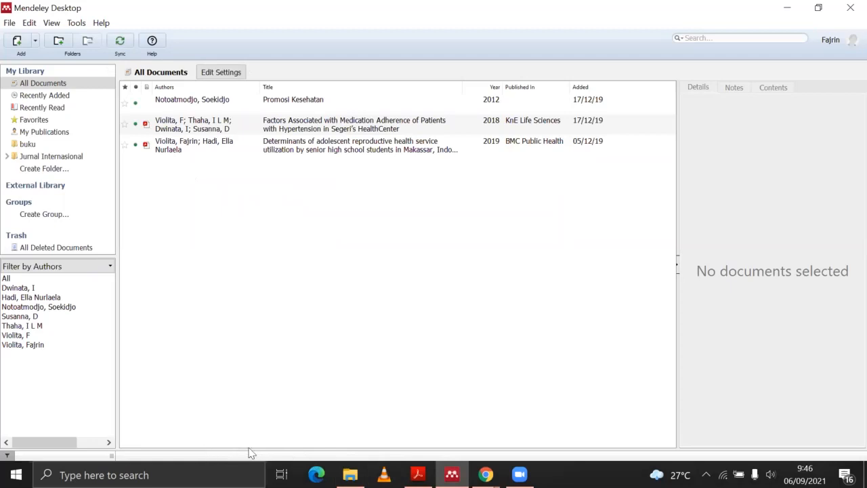
pyautogui.click(787, 7)
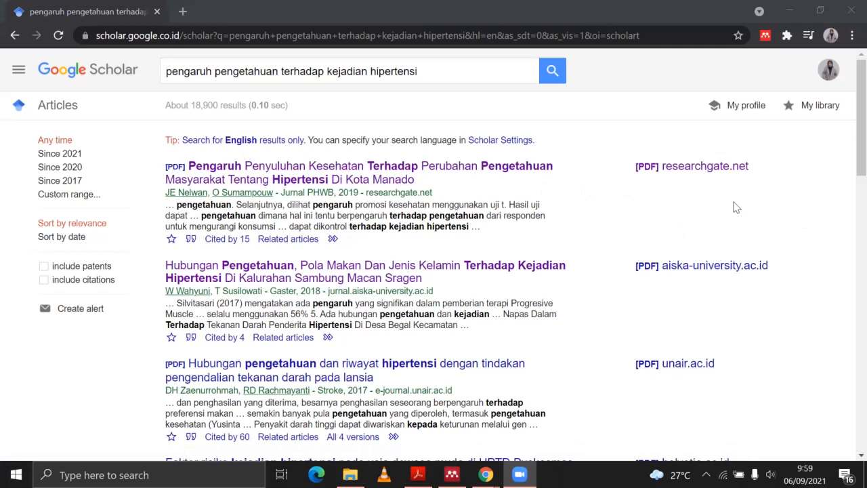
pyautogui.moveTo(170, 72); pyautogui.dragTo(440, 82)
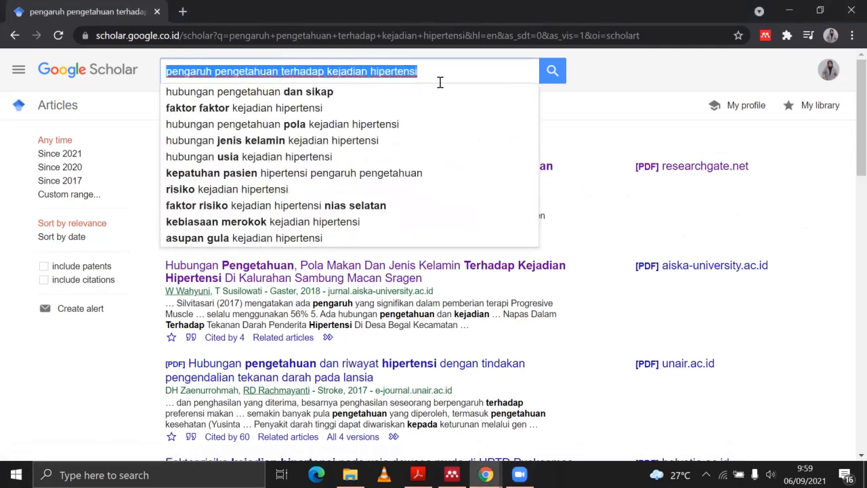
pyautogui.click(439, 74)
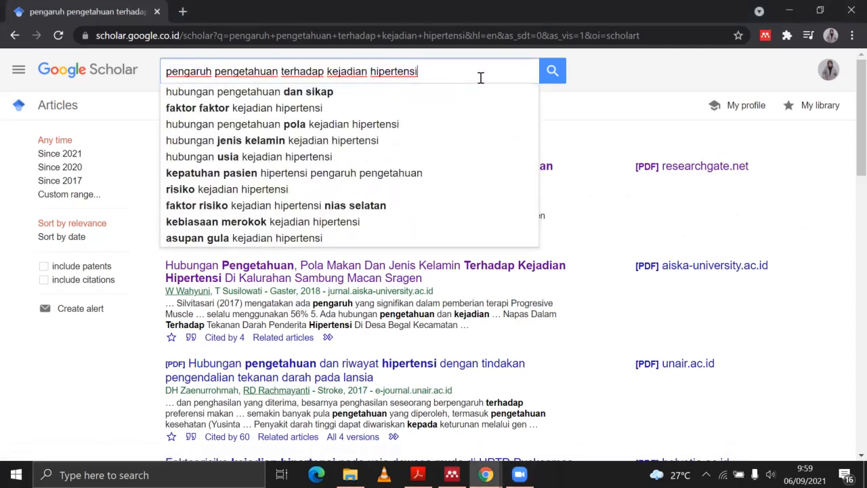
pyautogui.click(600, 110)
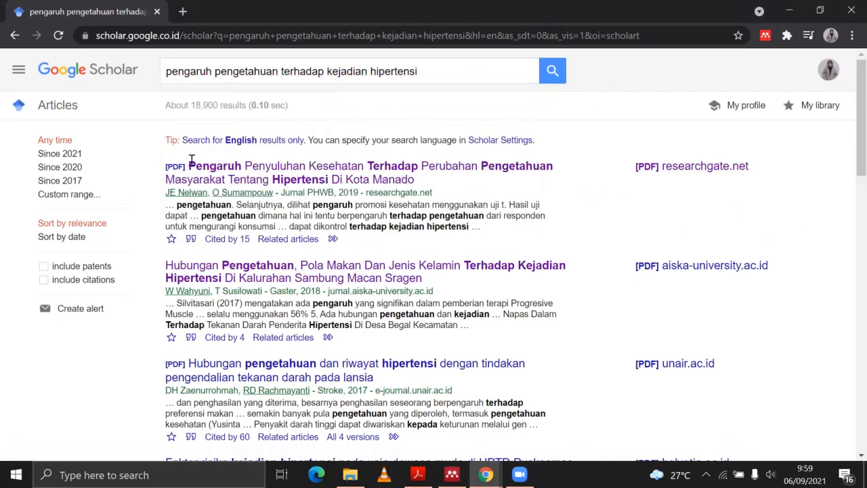
# Open the first Google Scholar result, on health education and hypertension in Kota Manado, in a new tab and view its PDF.
pyautogui.moveTo(846, 120); pyautogui.dragTo(827, 119)
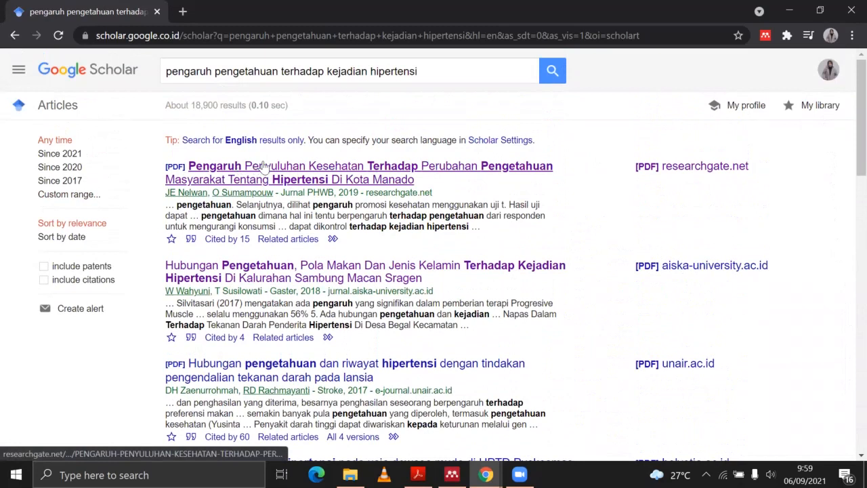
pyautogui.rightClick(201, 169)
pyautogui.click(229, 173)
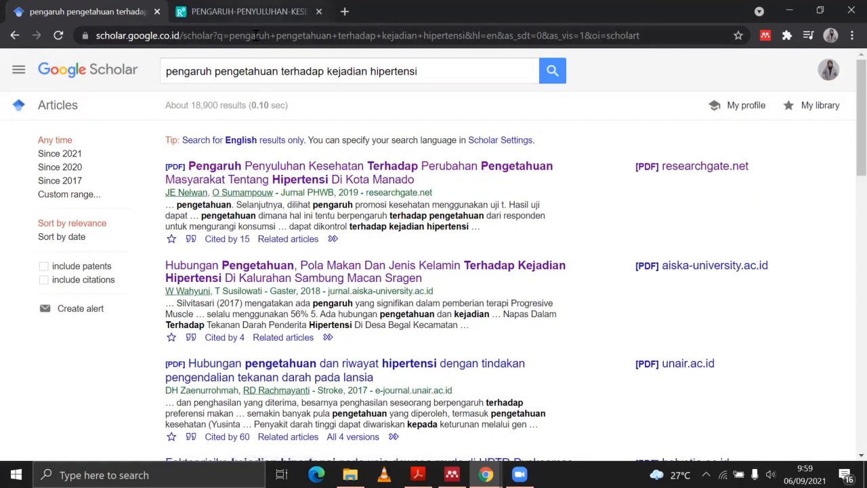
pyautogui.click(243, 12)
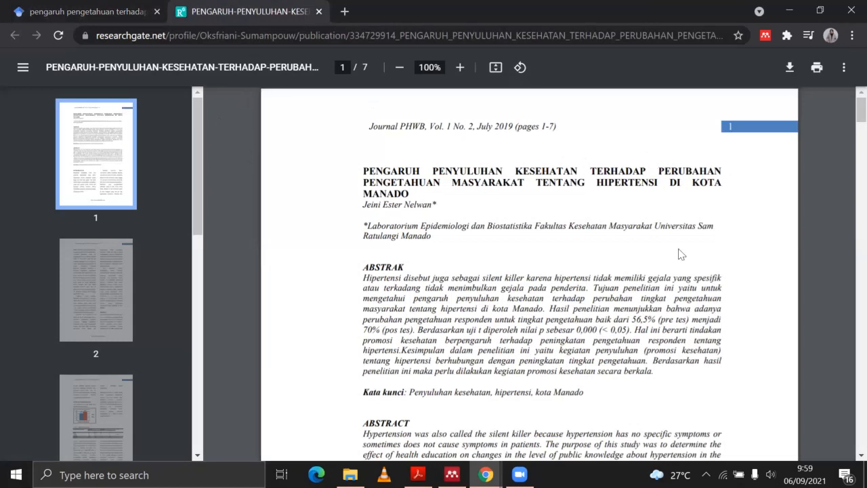
pyautogui.scroll(-1, 675, 274)
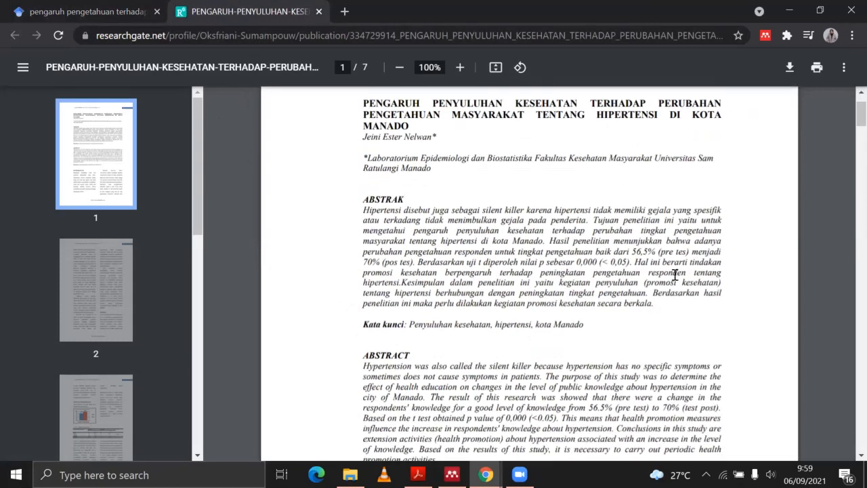
pyautogui.scroll(1, 675, 274)
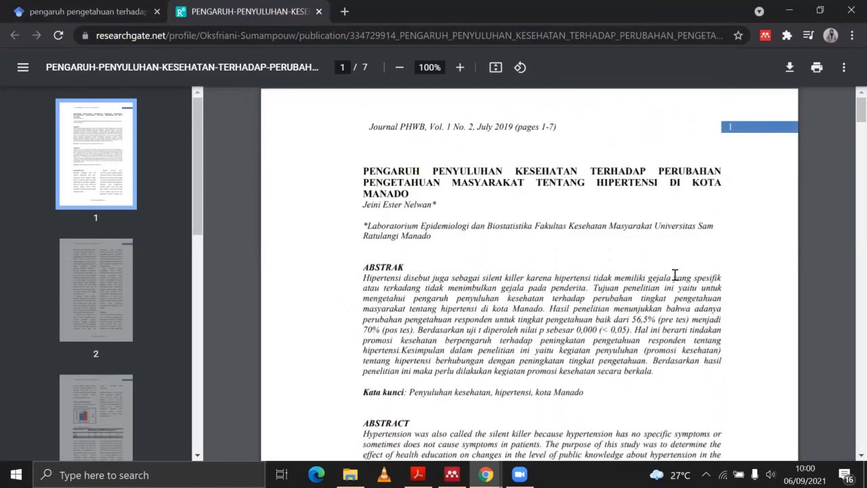
# Open Mendeley Web Importer on the article PDF, keeping only the journal article entry selected and leaving the web page entry out.
pyautogui.click(766, 37)
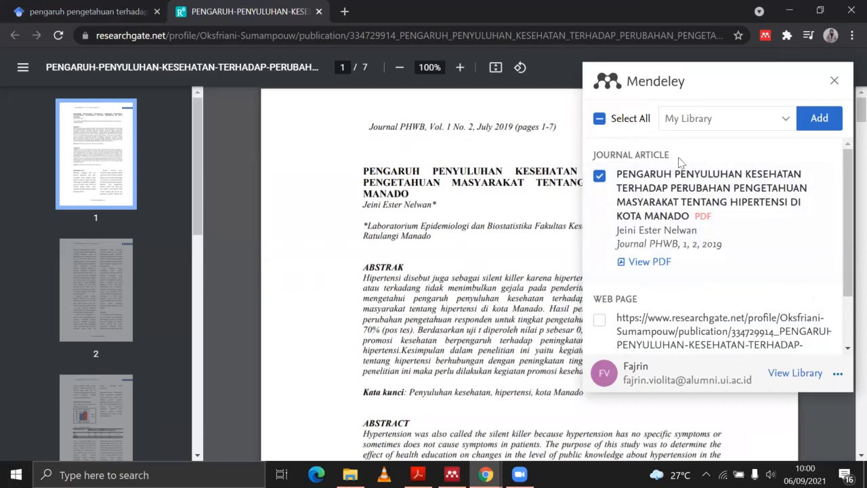
pyautogui.moveTo(592, 155); pyautogui.dragTo(677, 159)
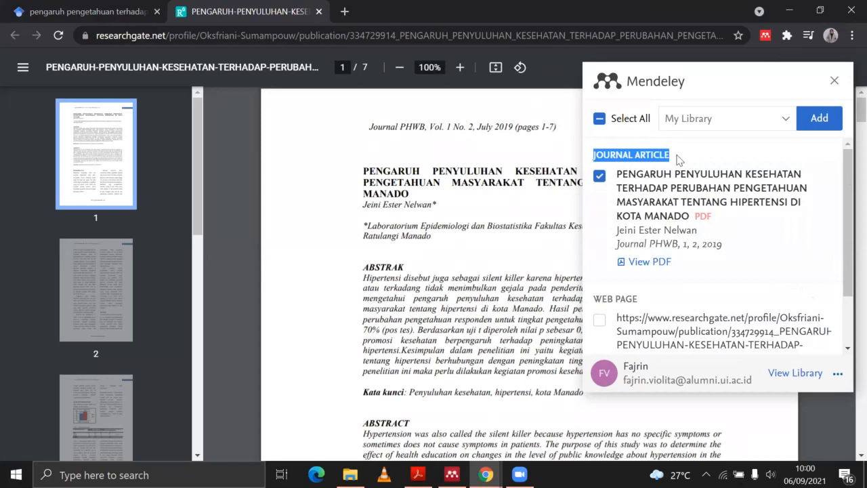
pyautogui.moveTo(596, 299); pyautogui.dragTo(636, 298)
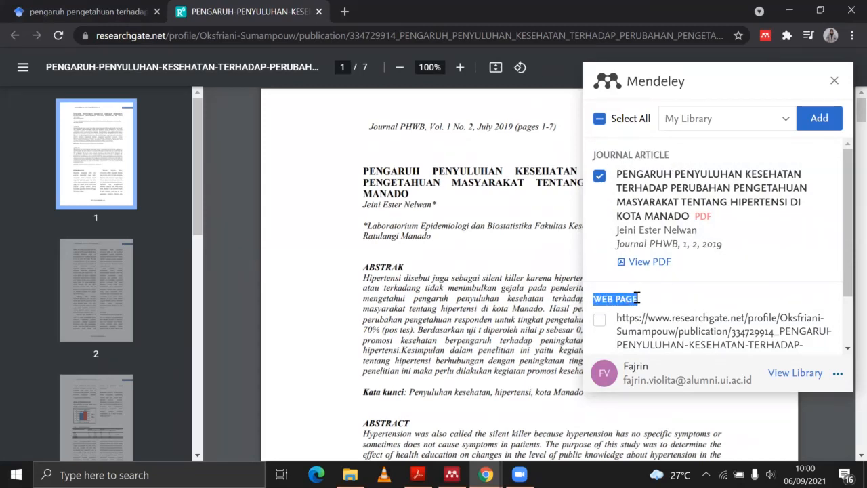
pyautogui.click(600, 177)
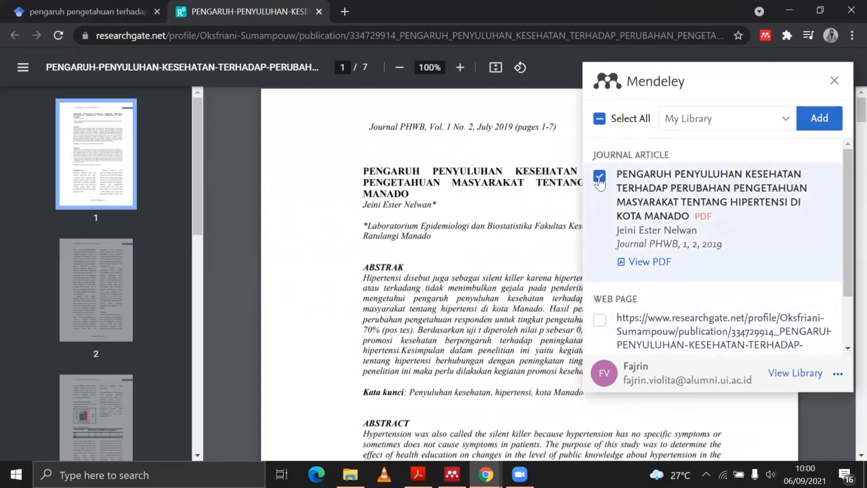
pyautogui.click(599, 178)
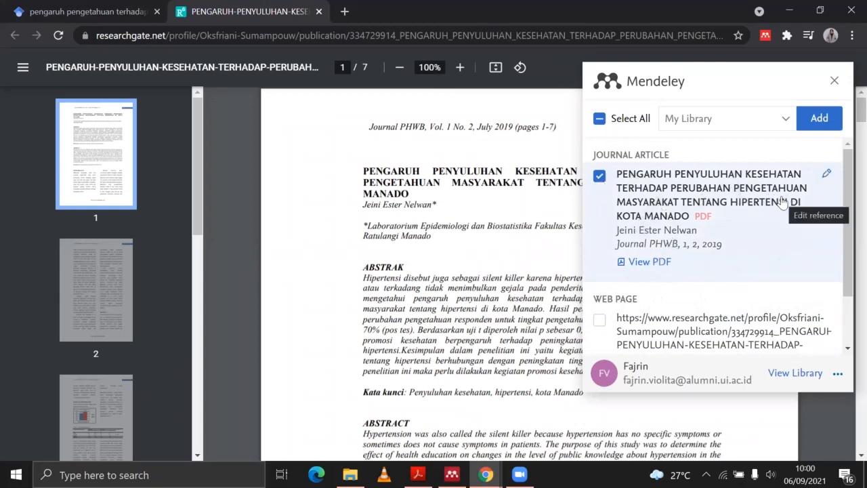
pyautogui.click(755, 127)
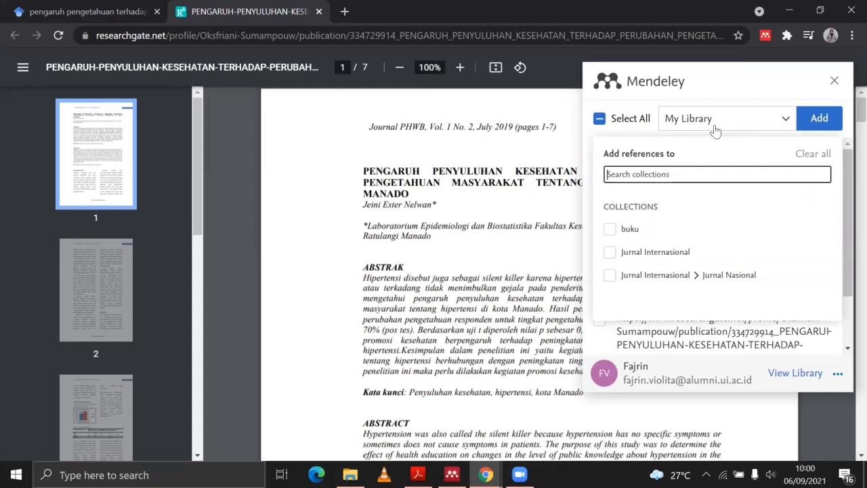
pyautogui.click(611, 231)
pyautogui.click(609, 252)
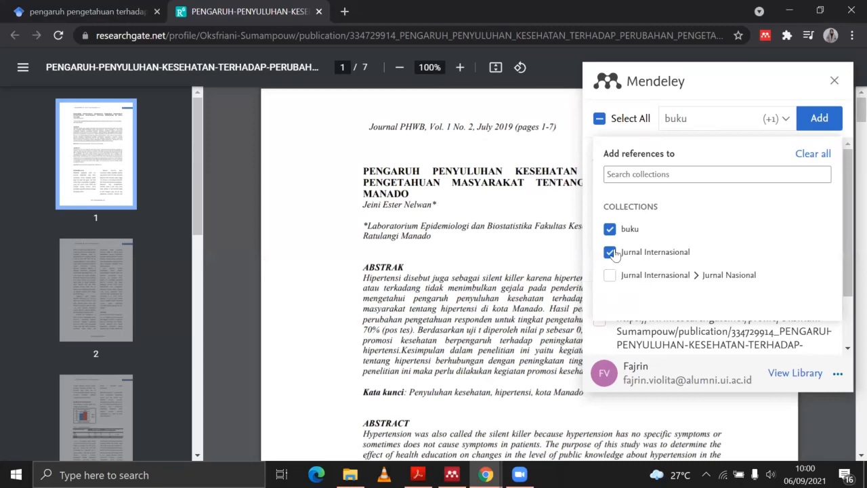
pyautogui.click(610, 251)
pyautogui.click(610, 232)
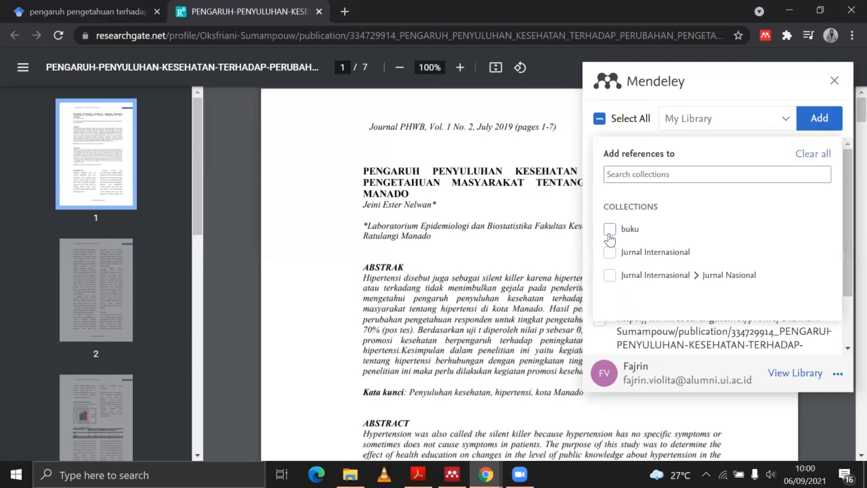
pyautogui.click(762, 128)
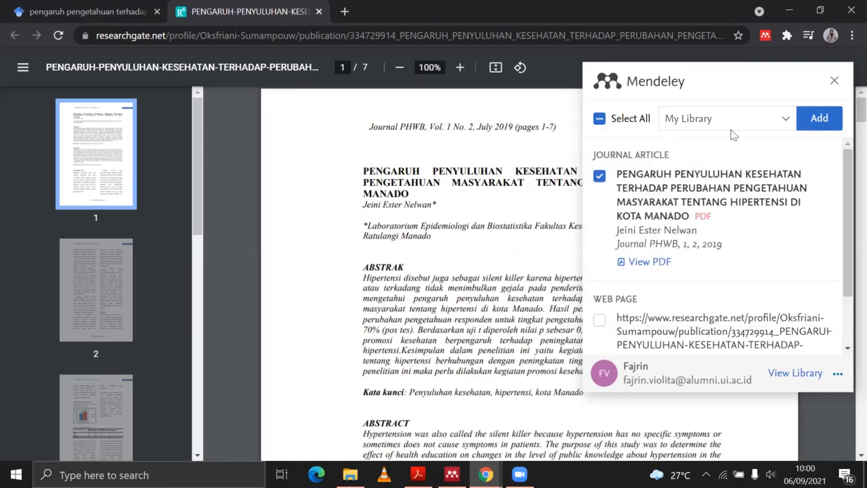
# Add the selected journal article to My Library, then switch to Mendeley Desktop and synchronize the library.
pyautogui.click(828, 129)
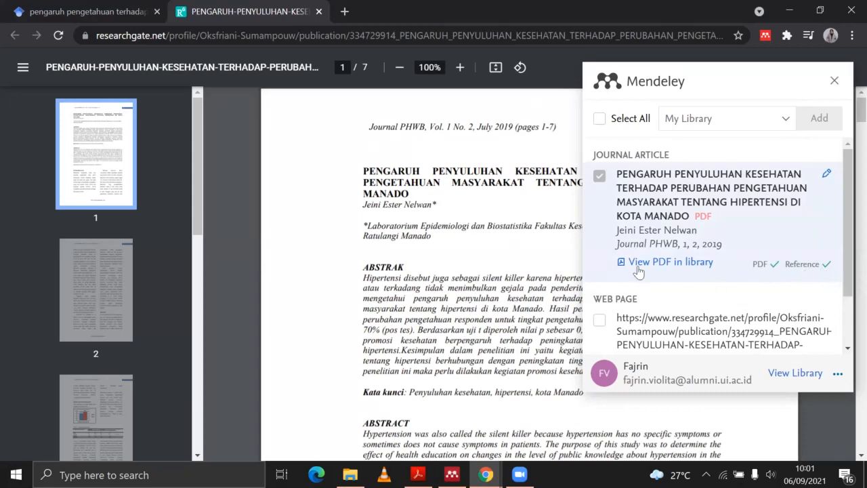
pyautogui.click(833, 81)
pyautogui.click(452, 475)
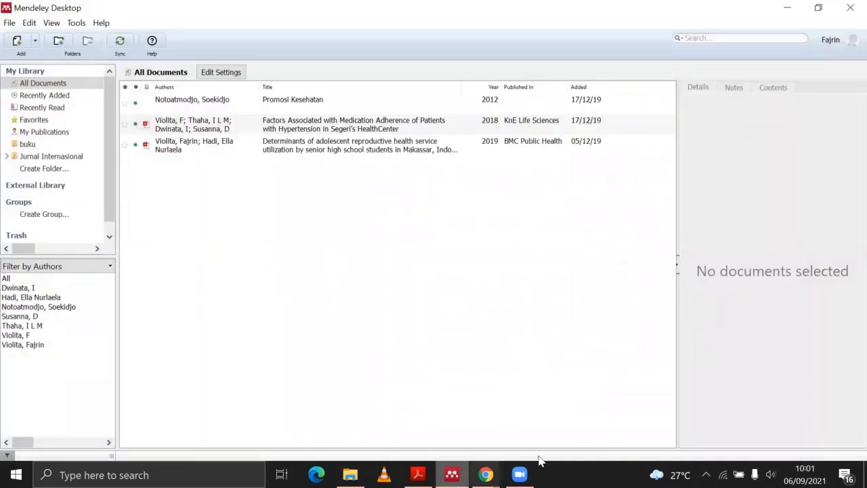
pyautogui.click(120, 44)
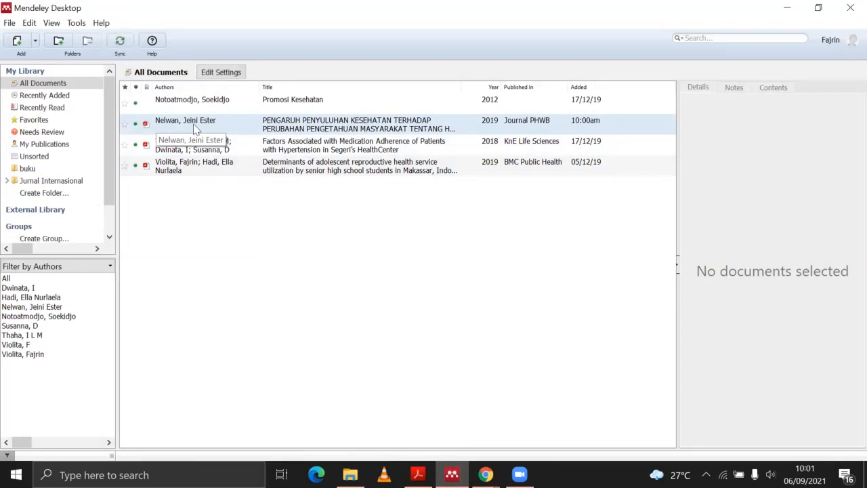
# Open the imported Journal PHWB article's PDF, examine its reference details down to the attached files, and return to My Library.
pyautogui.click(146, 125)
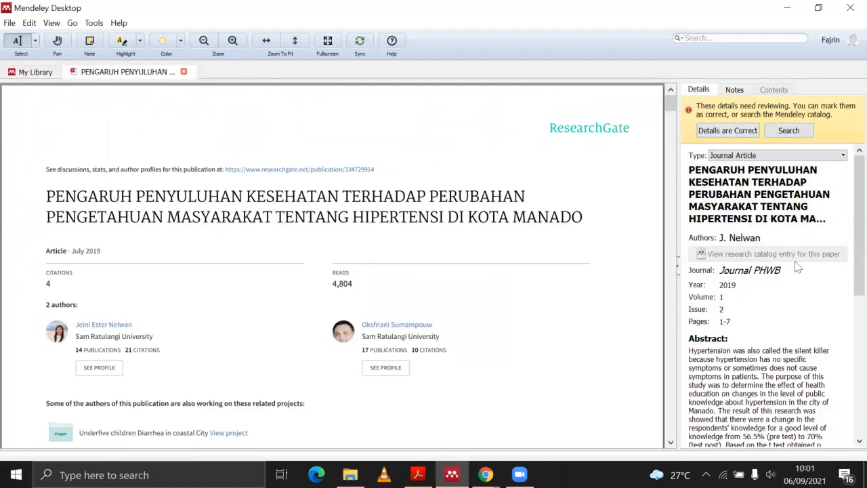
pyautogui.scroll(-6, 776, 308)
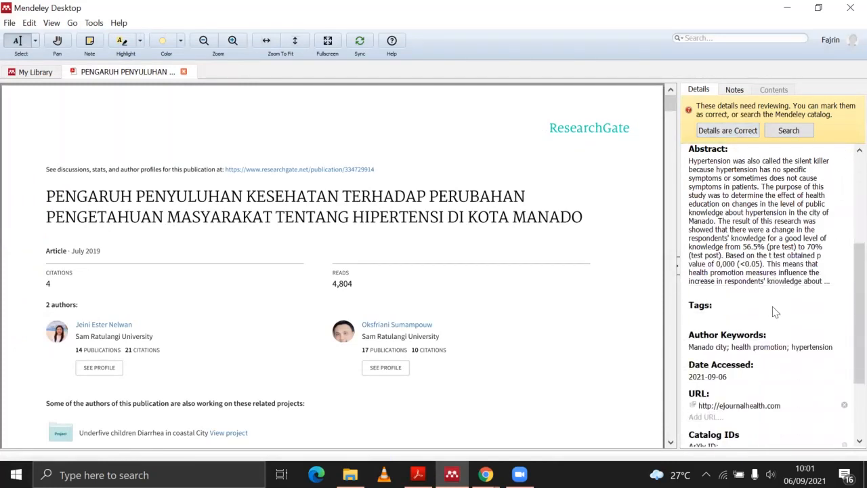
pyautogui.scroll(-3, 774, 306)
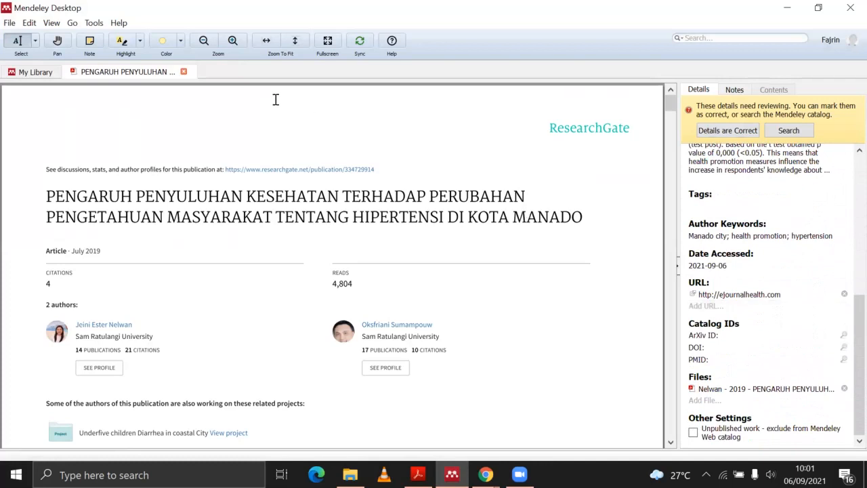
pyautogui.click(34, 73)
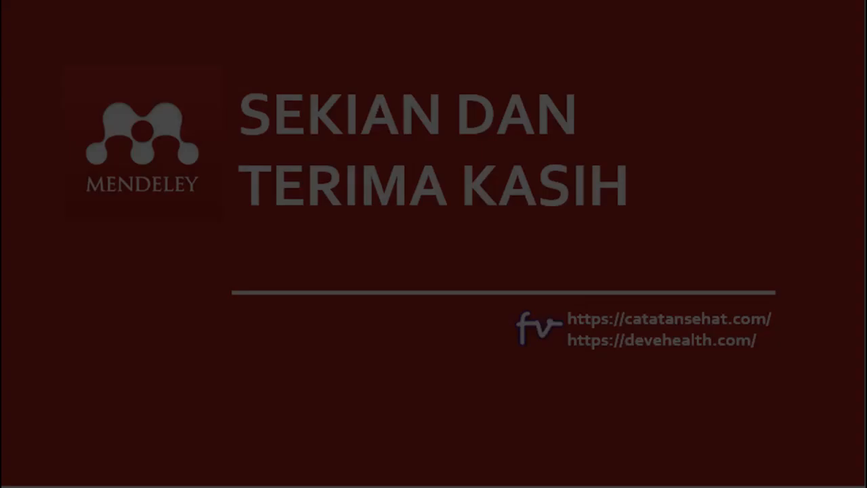